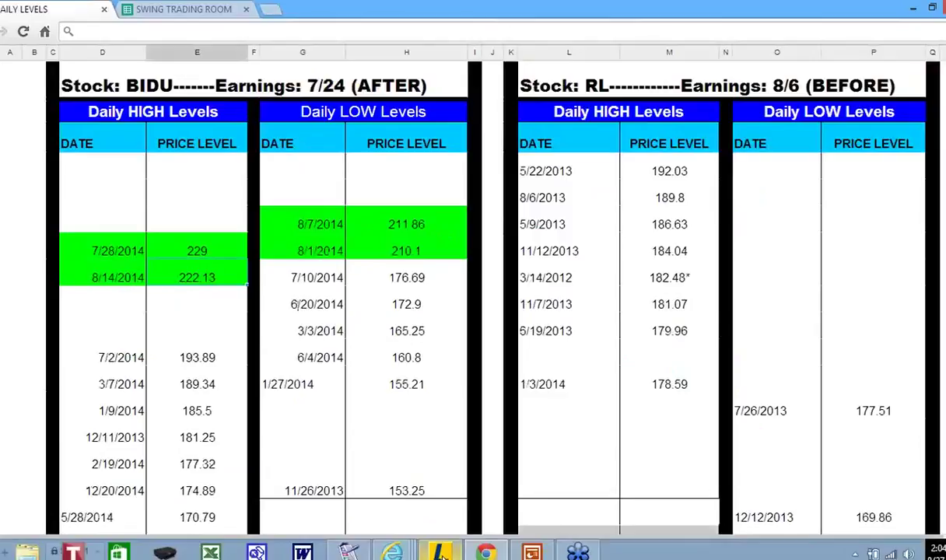
Switch to the trading platform, load the symbol BIDU and bring its daily chart to the front
{"action": "left_click", "coordinate": [441, 551]}
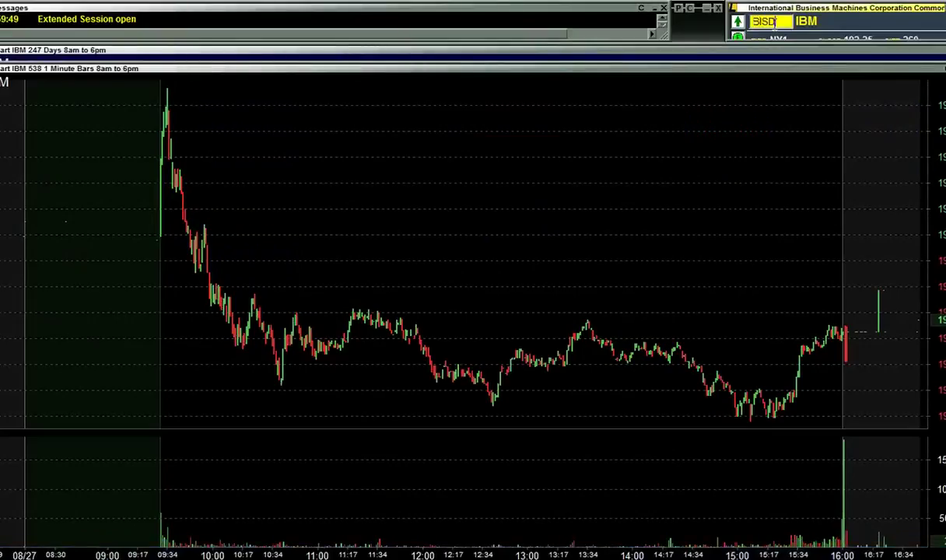
{"action": "type", "text": "BIDU"}
{"action": "key", "text": "Return"}
{"action": "left_click", "coordinate": [754, 59]}
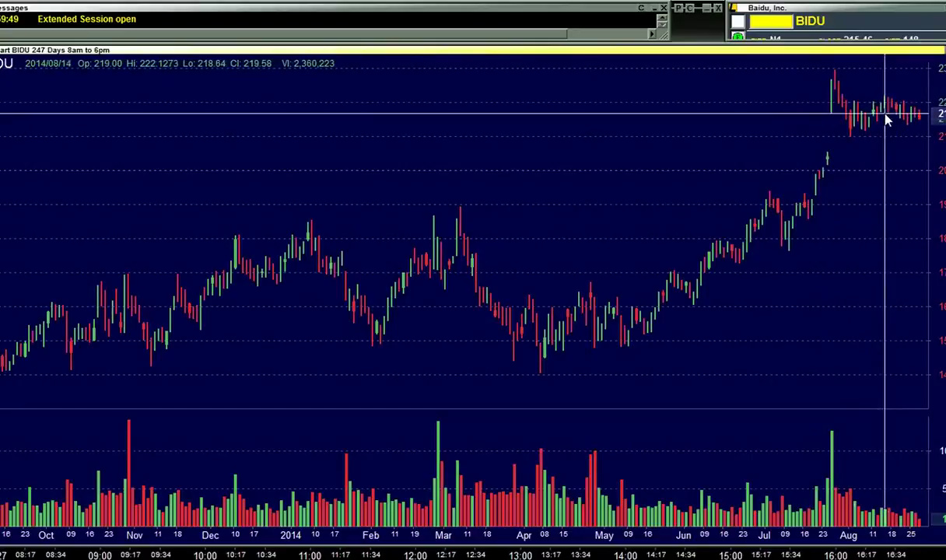
Inspect the 8/14 high bar and the latest 8/27 bar on the BIDU daily chart
{"action": "left_click", "coordinate": [887, 119]}
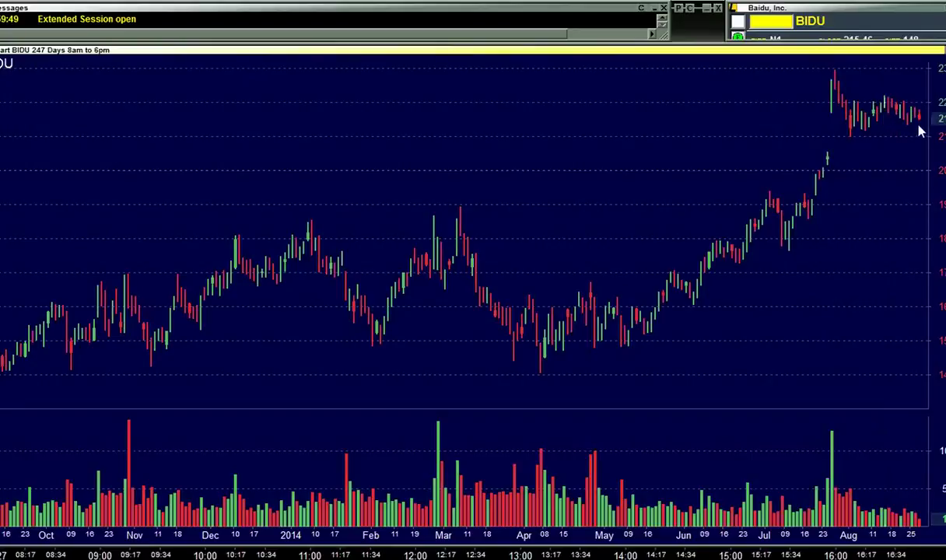
{"action": "left_click", "coordinate": [918, 126]}
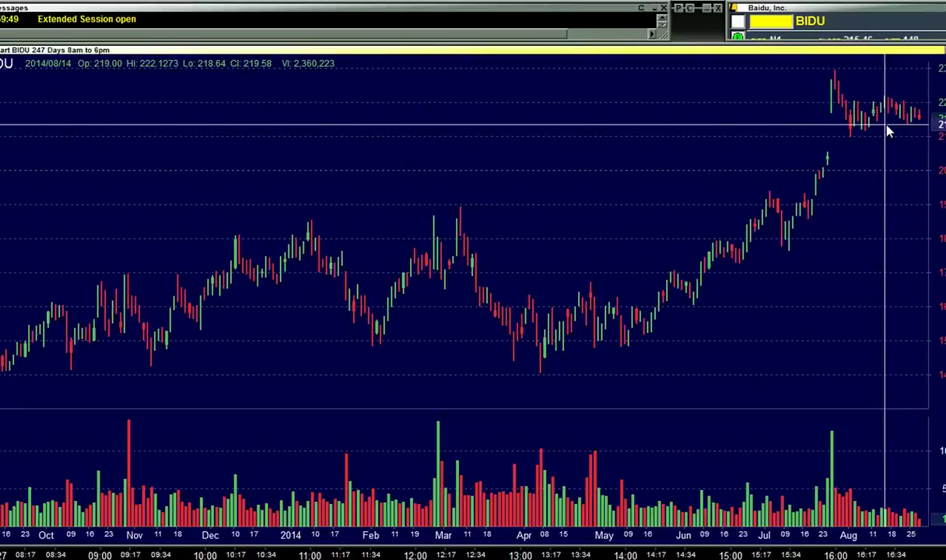
{"action": "left_click", "coordinate": [889, 131]}
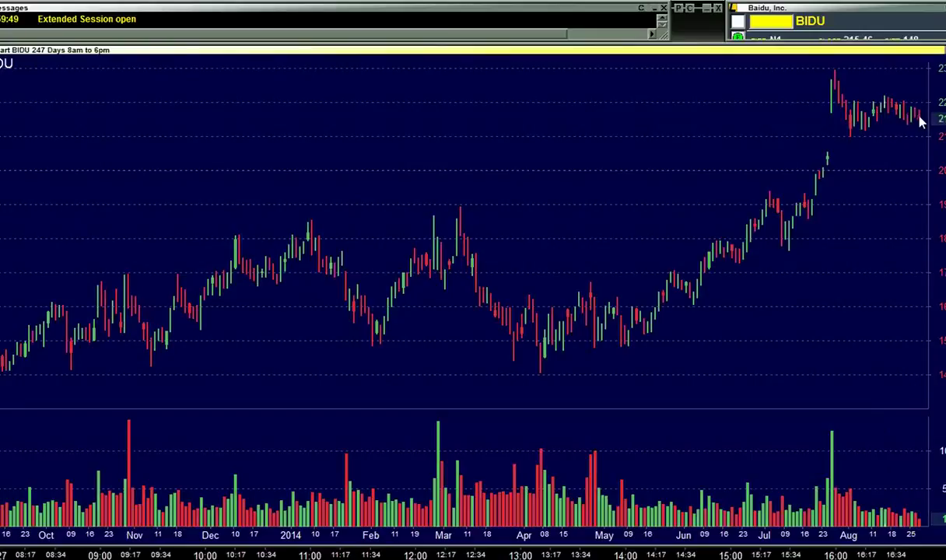
{"action": "left_click", "coordinate": [920, 123]}
{"action": "left_click", "coordinate": [921, 124]}
{"action": "left_click", "coordinate": [921, 125]}
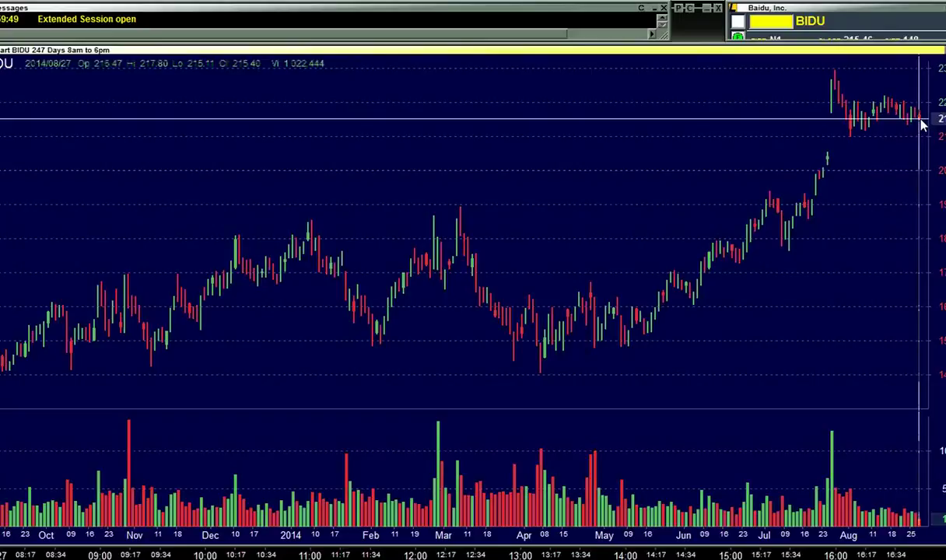
{"action": "left_click", "coordinate": [846, 185]}
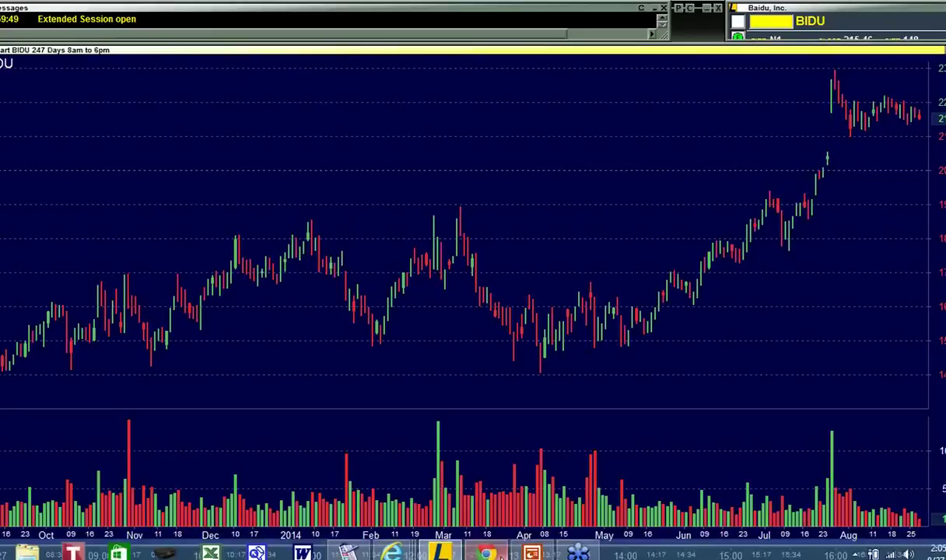
Return to the DAILY LEVELS sheet in Chrome and review the 7/28/2014 and 8/14/2014 daily high levels for BIDU
{"action": "left_click", "coordinate": [489, 554]}
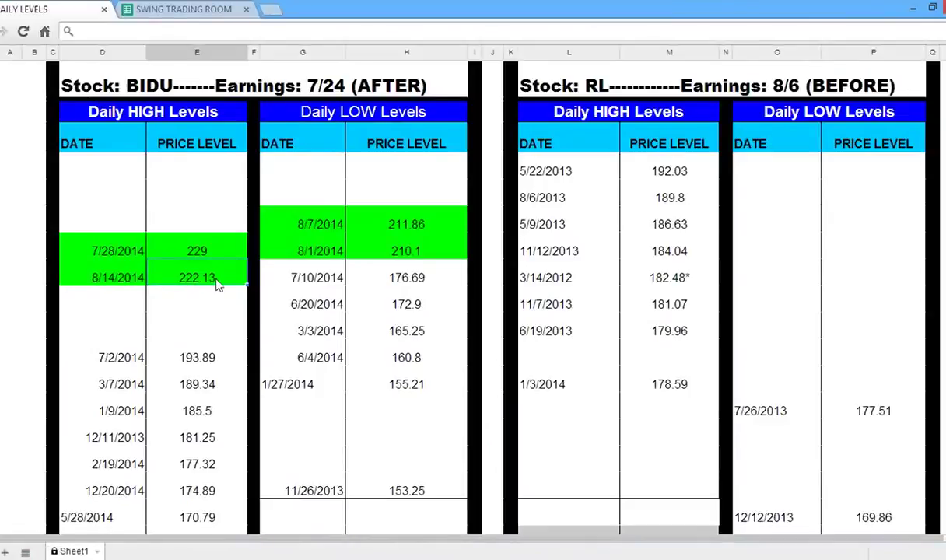
{"action": "left_click", "coordinate": [209, 251]}
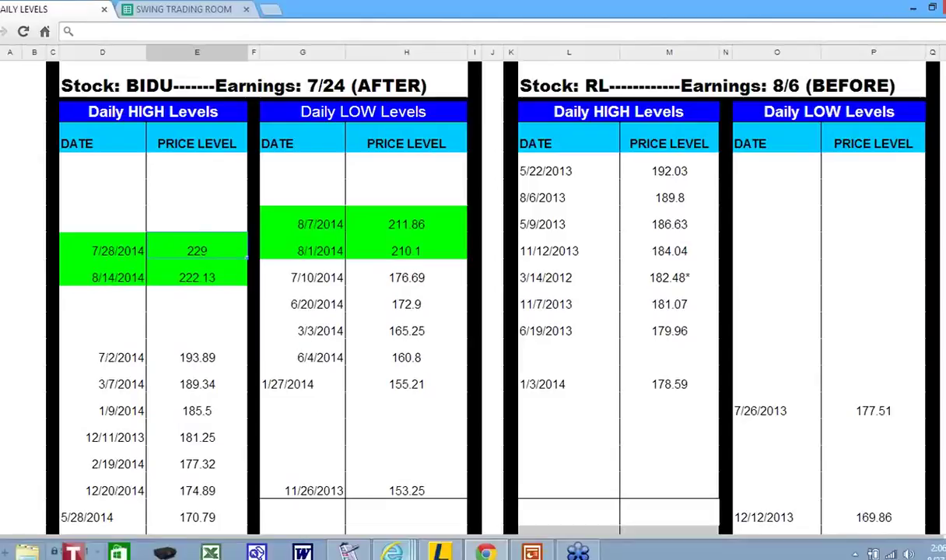
{"action": "mouse_move", "coordinate": [392, 553]}
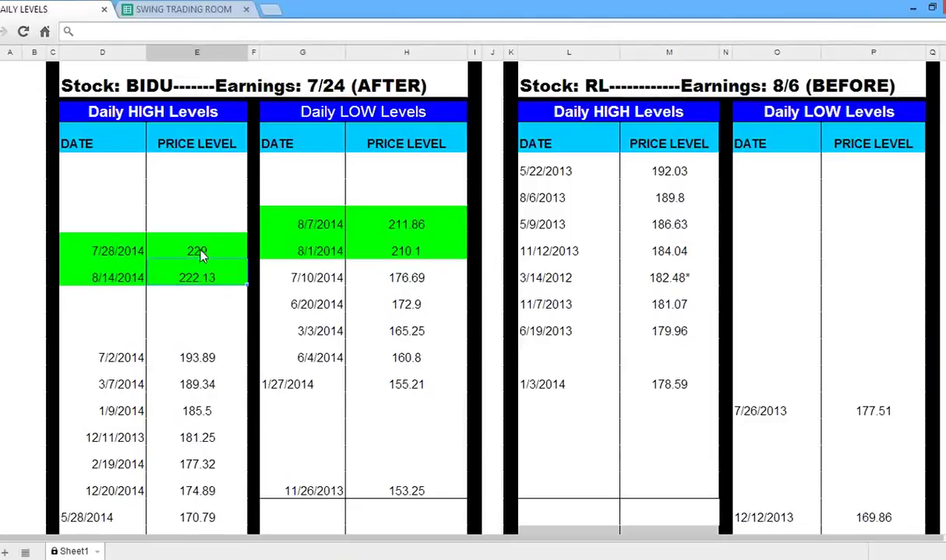
{"action": "left_click", "coordinate": [204, 249]}
{"action": "left_click_drag", "start_coordinate": [211, 274], "coordinate": [194, 249]}
{"action": "left_click", "coordinate": [207, 219]}
{"action": "left_click", "coordinate": [231, 275]}
Find the 5/13/2014 daily high level in the DAILY LEVELS sheet and select its price, 193.030
{"action": "scroll", "coordinate": [473, 296], "scroll_direction": "down", "scroll_amount": 5}
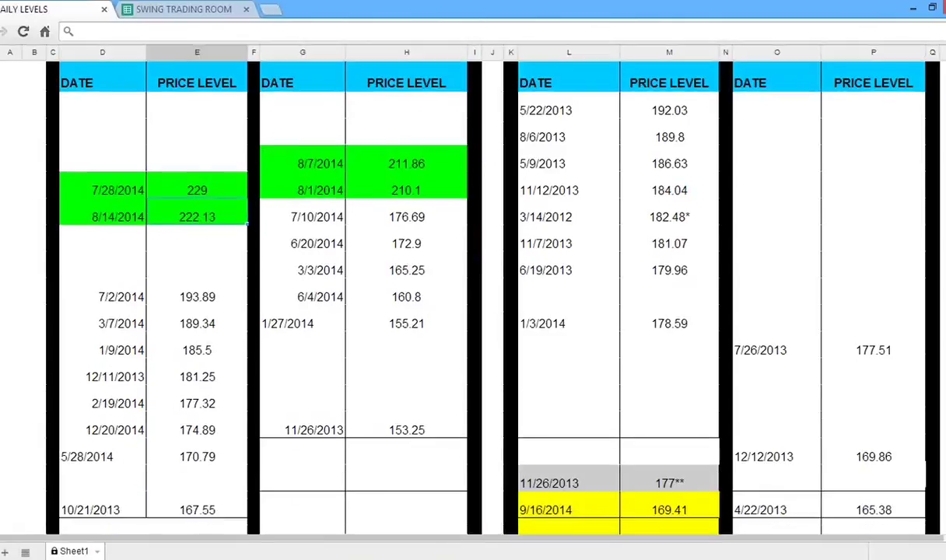
{"action": "scroll", "coordinate": [473, 296], "scroll_direction": "down", "scroll_amount": 2}
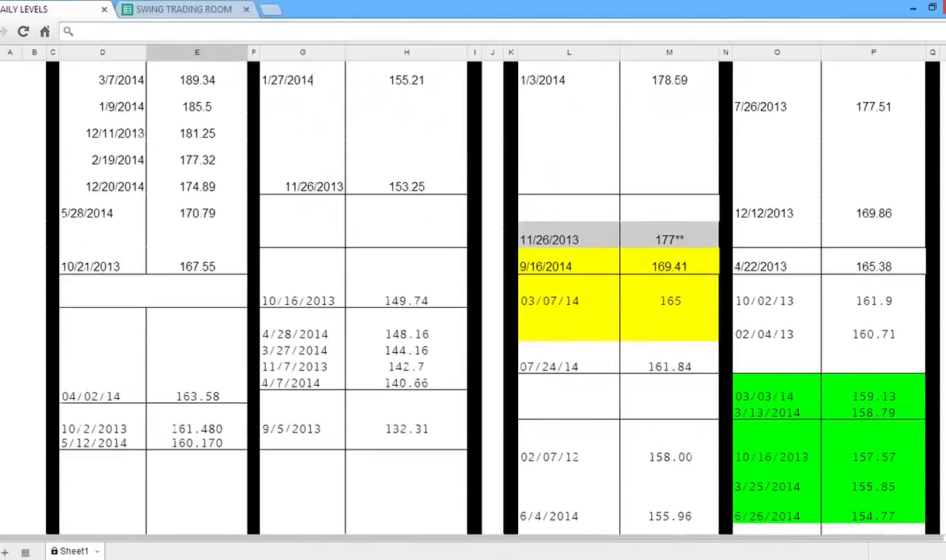
{"action": "scroll", "coordinate": [473, 295], "scroll_direction": "down", "scroll_amount": 15}
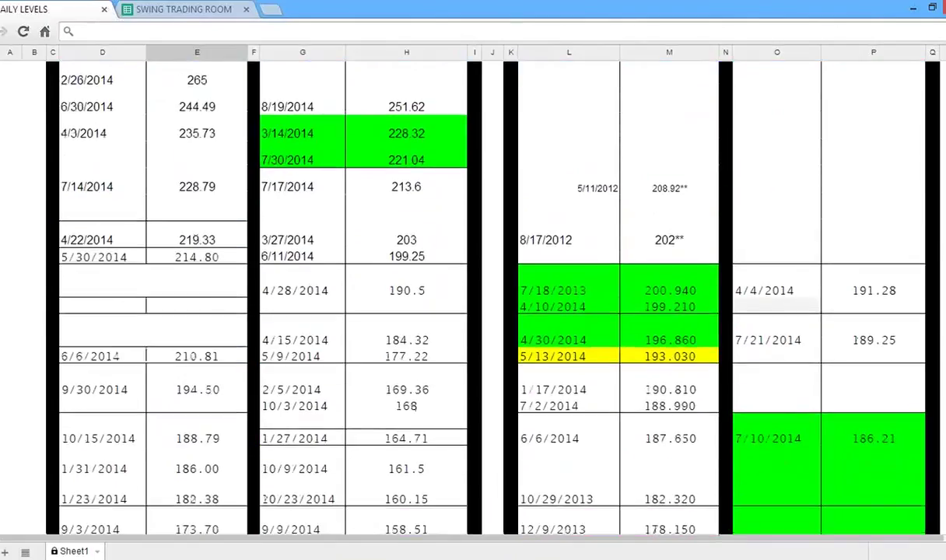
{"action": "scroll", "coordinate": [473, 296], "scroll_direction": "down", "scroll_amount": 3}
{"action": "scroll", "coordinate": [610, 380], "scroll_direction": "up", "scroll_amount": 1}
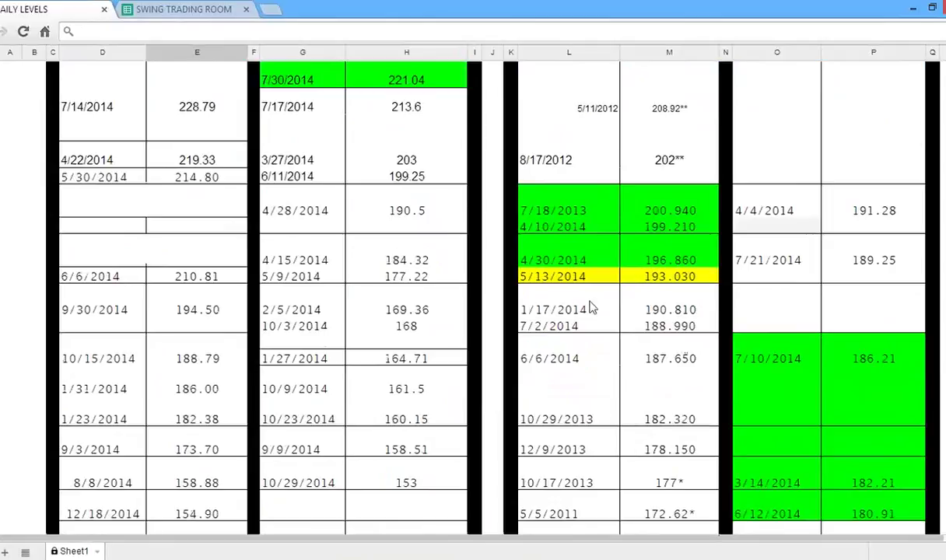
{"action": "left_click", "coordinate": [646, 277]}
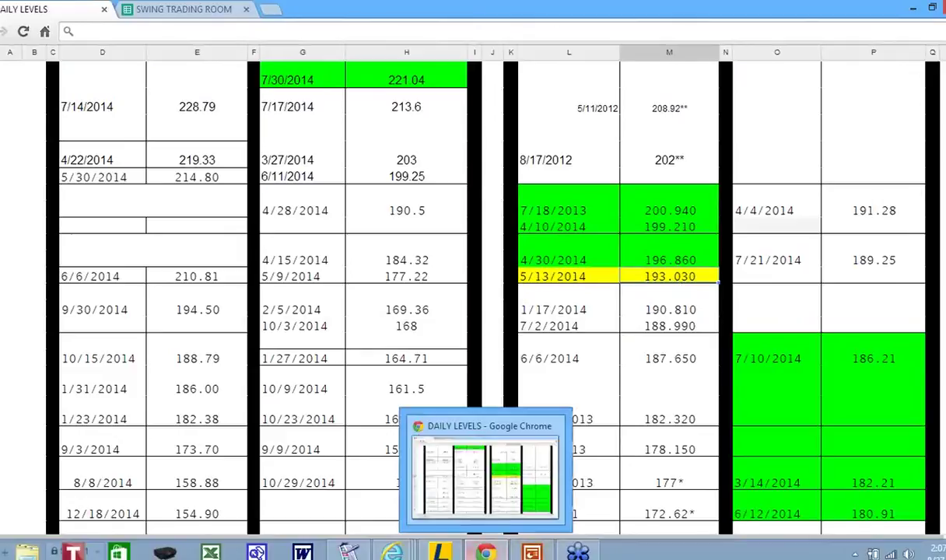
Switch to the trading platform, bring the 1-minute chart to the front and load the symbol IBM
{"action": "left_click", "coordinate": [439, 551]}
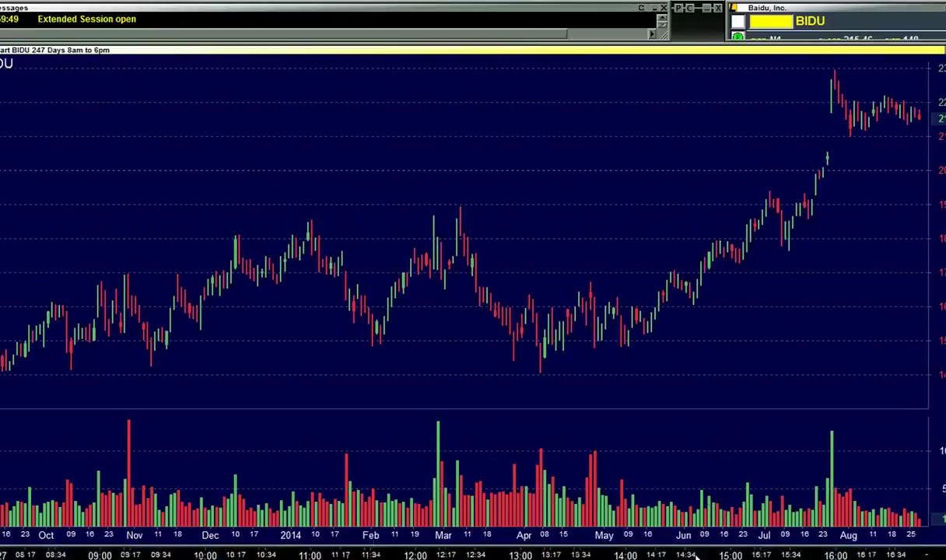
{"action": "left_click", "coordinate": [731, 554]}
{"action": "left_click", "coordinate": [771, 22]}
{"action": "type", "text": "IBM"}
{"action": "key", "text": "Return"}
{"action": "left_click", "coordinate": [448, 259]}
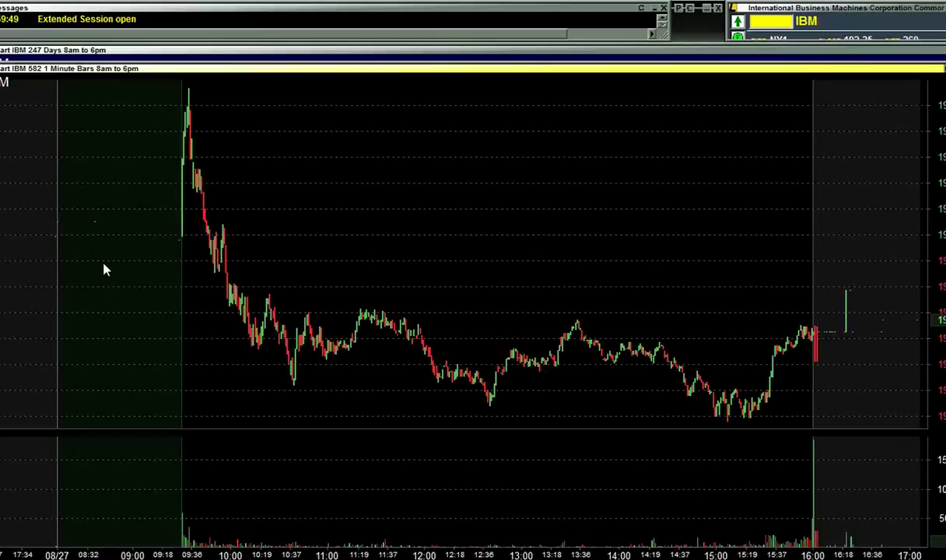
Inspect IBM's premarket area and the price bars just after the open on the 1-minute chart
{"action": "left_click", "coordinate": [81, 247]}
{"action": "left_click", "coordinate": [173, 196]}
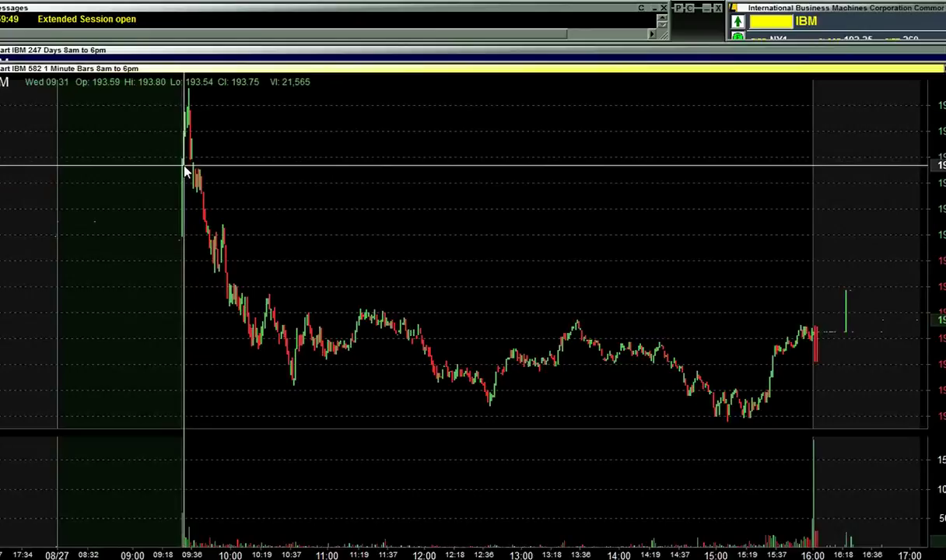
{"action": "left_click", "coordinate": [186, 171]}
{"action": "left_click", "coordinate": [185, 171]}
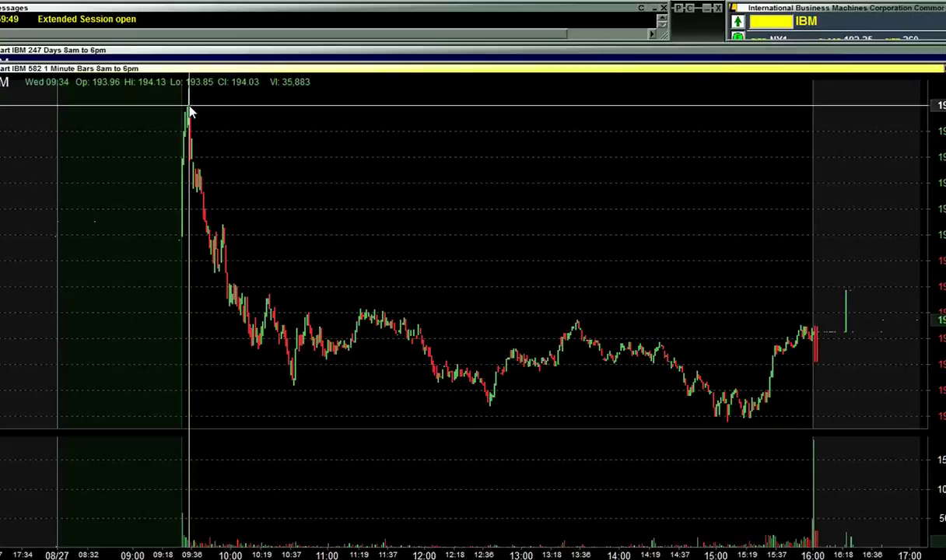
{"action": "left_click", "coordinate": [191, 113]}
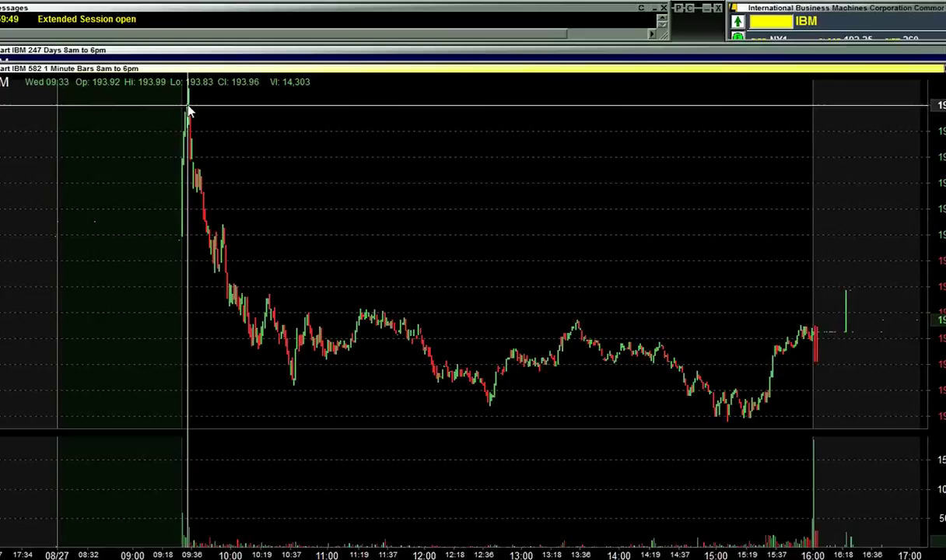
{"action": "left_click", "coordinate": [399, 62]}
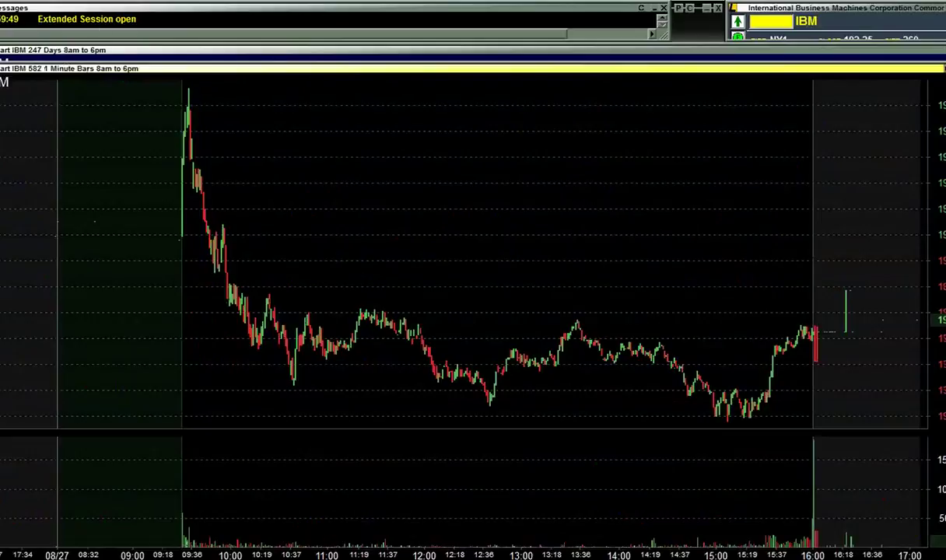
{"action": "left_click_drag", "start_coordinate": [197, 122], "coordinate": [192, 114]}
{"action": "left_click", "coordinate": [365, 251]}
Switch to the SWING TRADING ROOM sheet in Chrome and select IBM (SHORT) among the setups that may hit today
{"action": "mouse_move", "coordinate": [365, 557]}
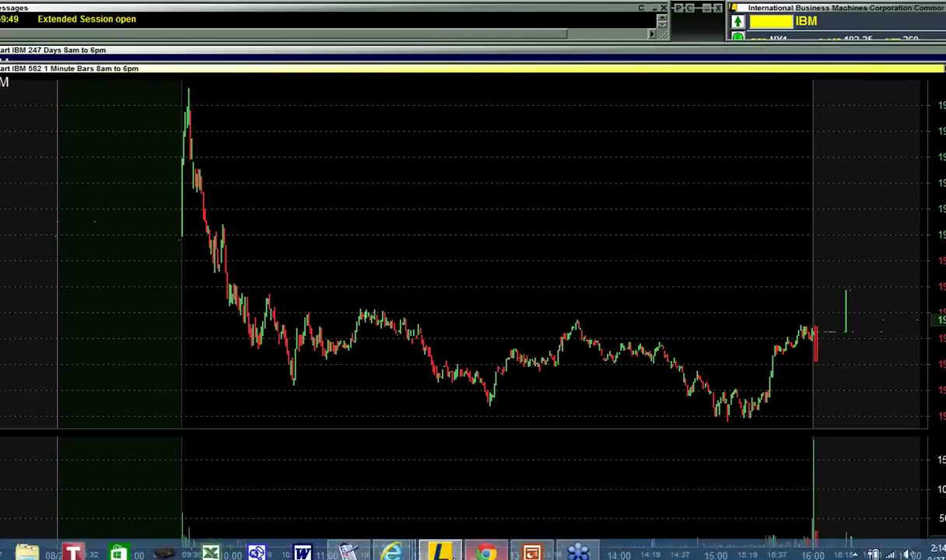
{"action": "left_click", "coordinate": [485, 552]}
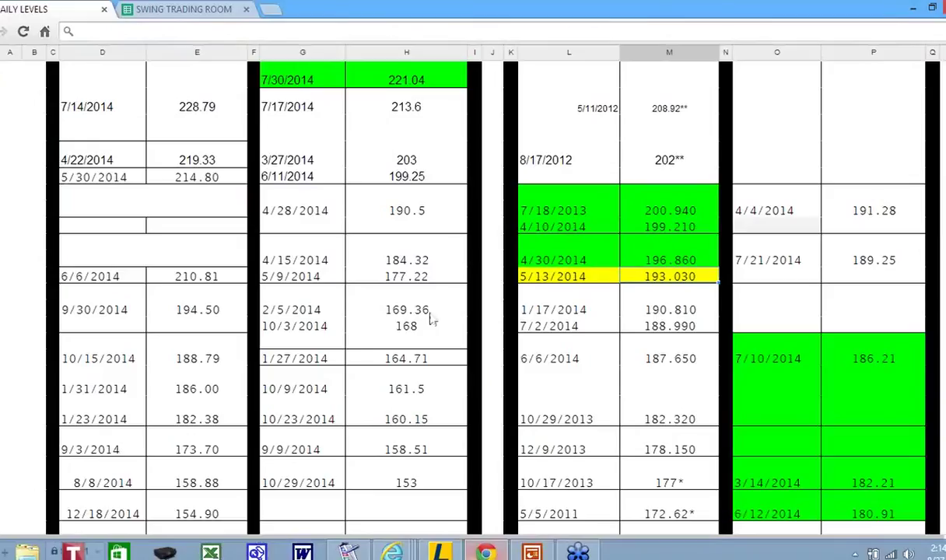
{"action": "left_click", "coordinate": [183, 9]}
{"action": "left_click", "coordinate": [172, 33]}
{"action": "key", "text": "BackSpace"}
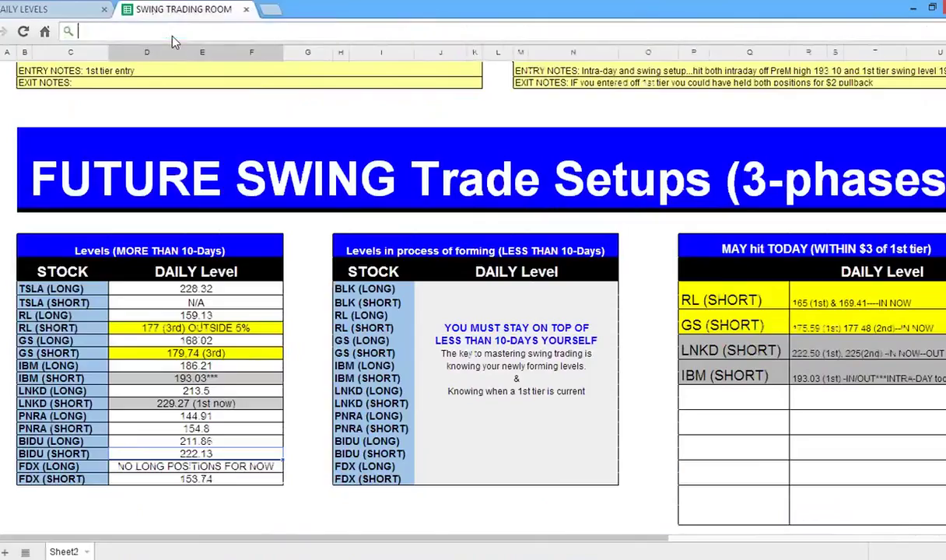
{"action": "left_click", "coordinate": [883, 114]}
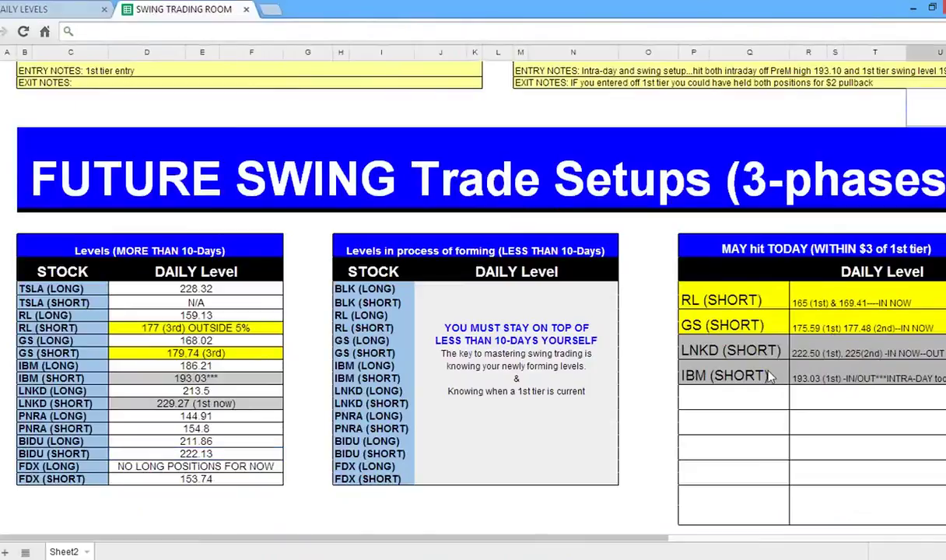
{"action": "left_click", "coordinate": [735, 370]}
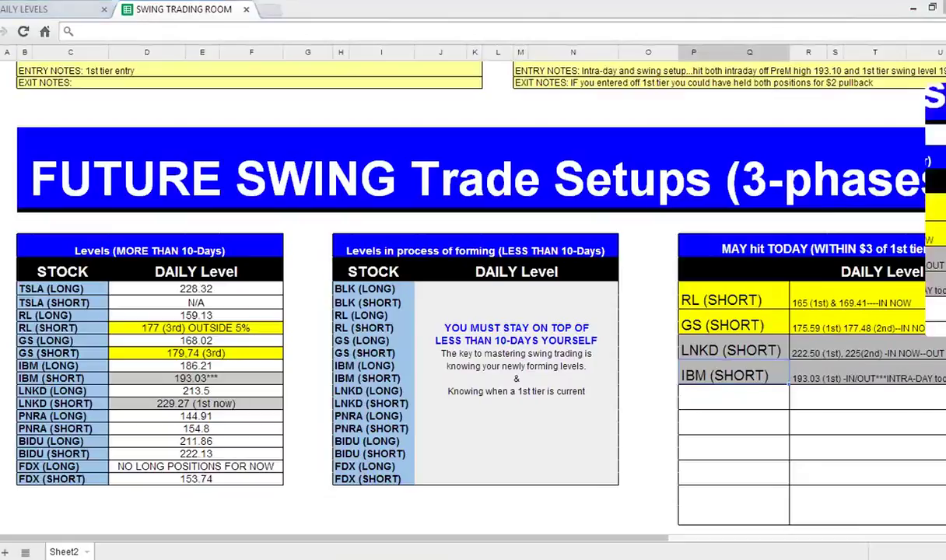
Review the general notes and the IBM current swing trade, selecting its 2nd ENTRY heading
{"action": "scroll", "coordinate": [706, 317], "scroll_direction": "down", "scroll_amount": 5}
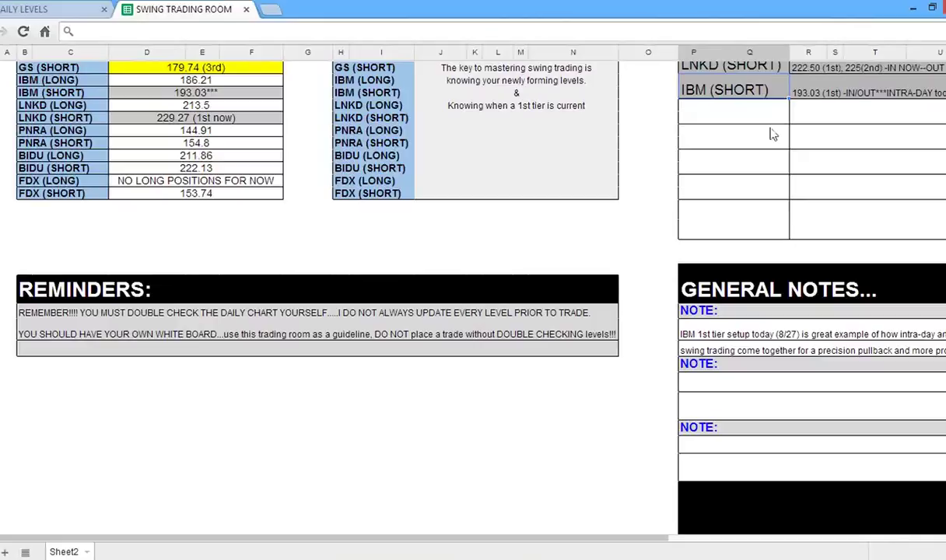
{"action": "left_click", "coordinate": [737, 121]}
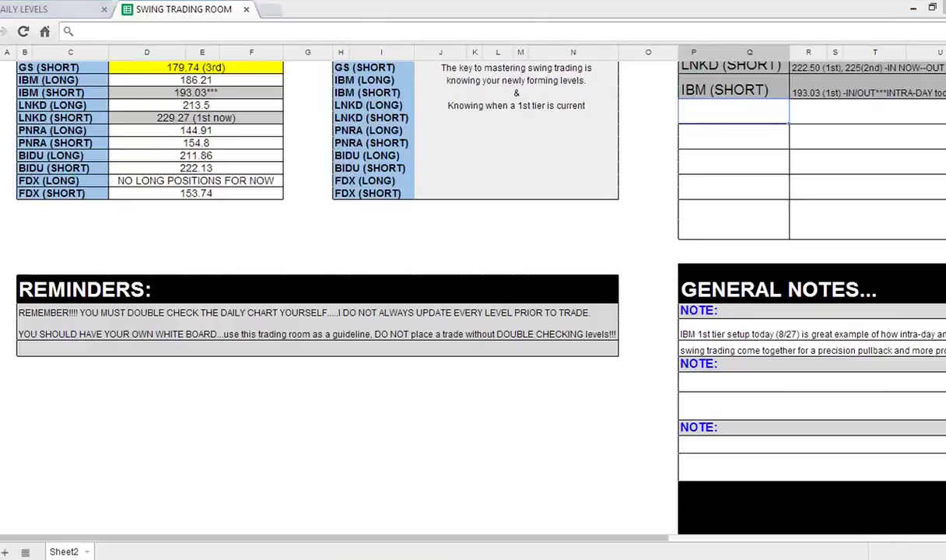
{"action": "scroll", "coordinate": [473, 288], "scroll_direction": "up", "scroll_amount": 6}
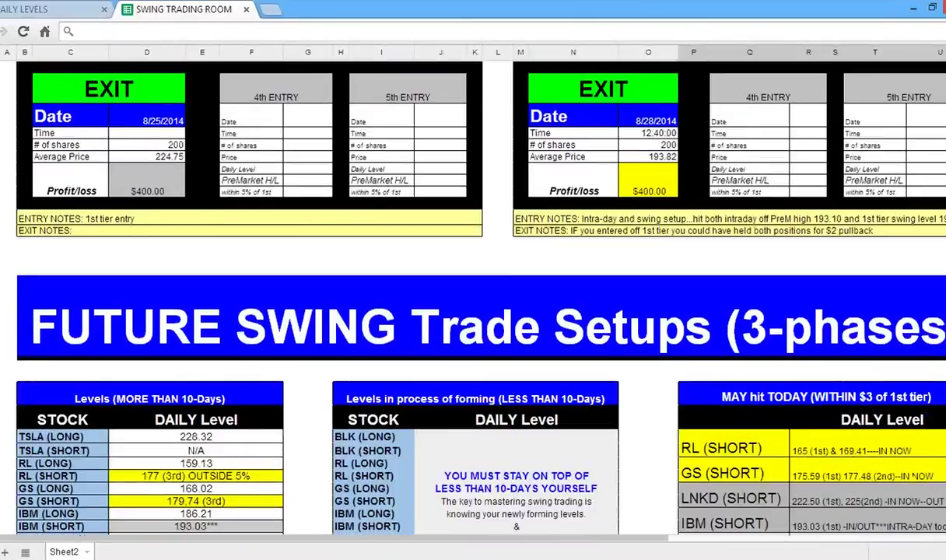
{"action": "scroll", "coordinate": [473, 288], "scroll_direction": "up", "scroll_amount": 5}
{"action": "scroll", "coordinate": [674, 244], "scroll_direction": "down", "scroll_amount": 3}
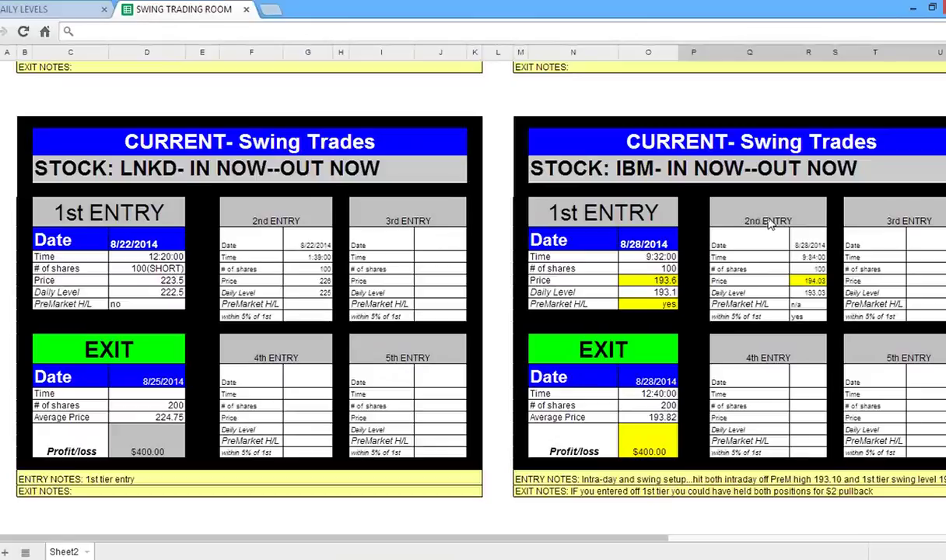
{"action": "left_click", "coordinate": [737, 222]}
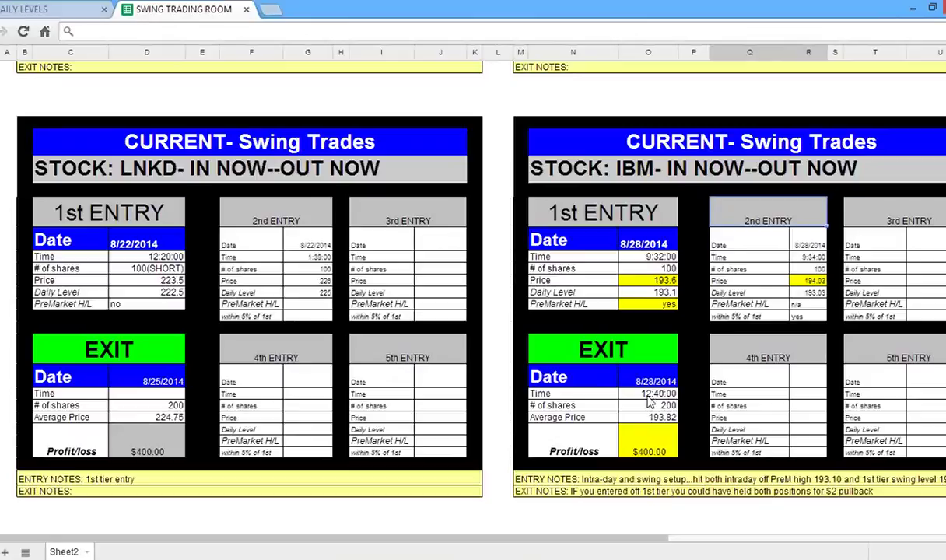
Recheck the IBM 1-minute chart in the trading platform, then return to the future swing trade setups in the SWING TRADING ROOM sheet
{"action": "mouse_move", "coordinate": [447, 553]}
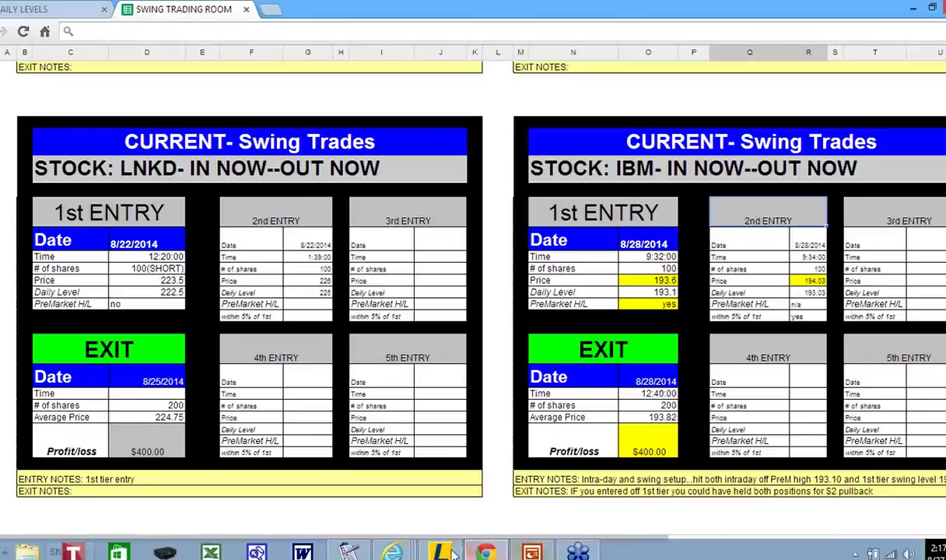
{"action": "left_click", "coordinate": [447, 550]}
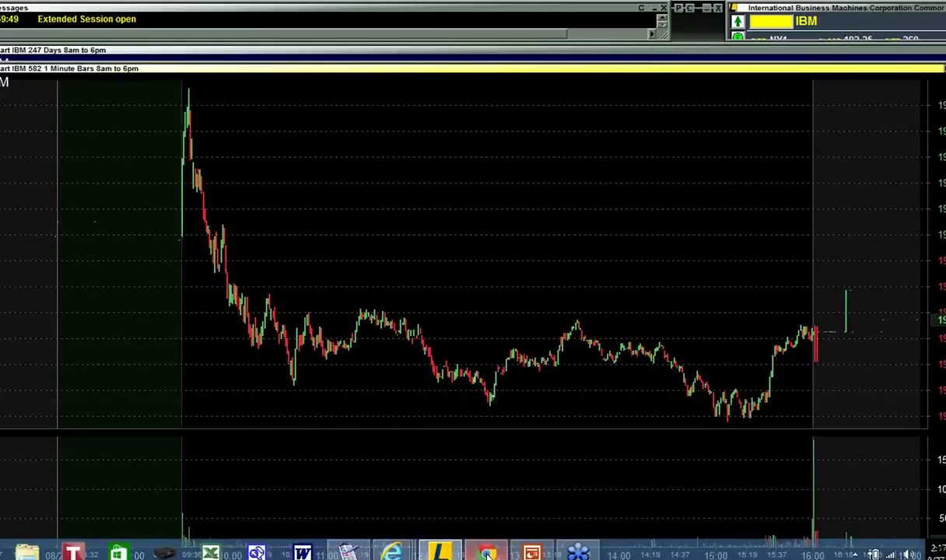
{"action": "left_click", "coordinate": [488, 554]}
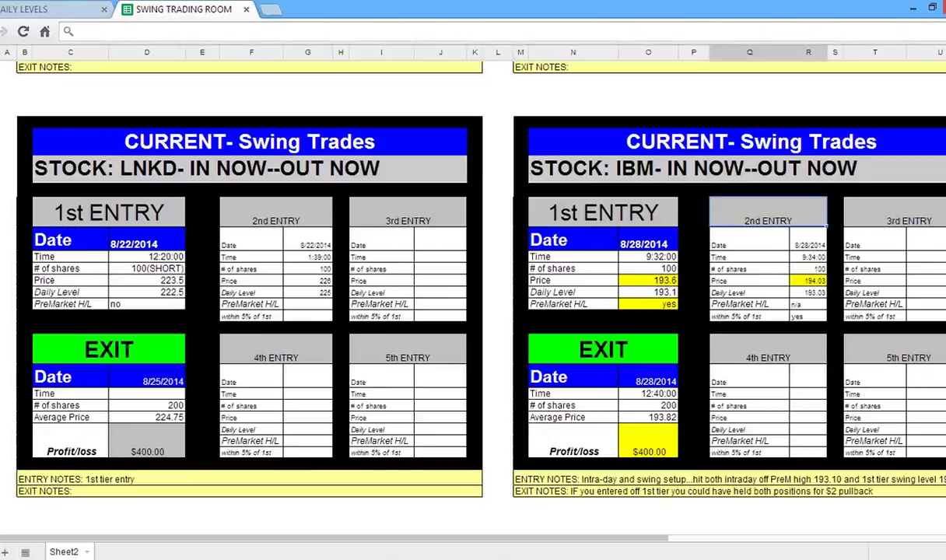
{"action": "scroll", "coordinate": [467, 280], "scroll_direction": "up", "scroll_amount": 5}
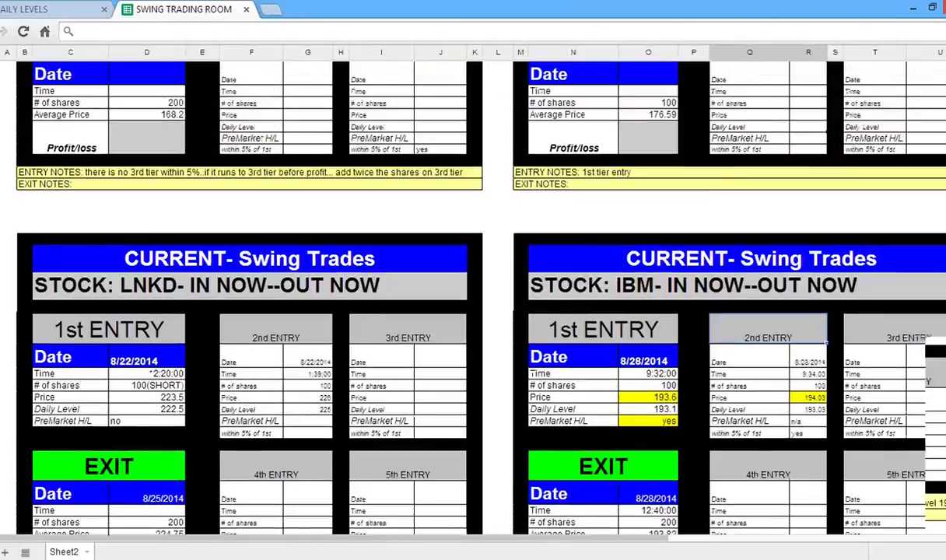
{"action": "scroll", "coordinate": [467, 280], "scroll_direction": "down", "scroll_amount": 4}
{"action": "scroll", "coordinate": [776, 376], "scroll_direction": "up", "scroll_amount": 10}
{"action": "scroll", "coordinate": [776, 376], "scroll_direction": "up", "scroll_amount": 2}
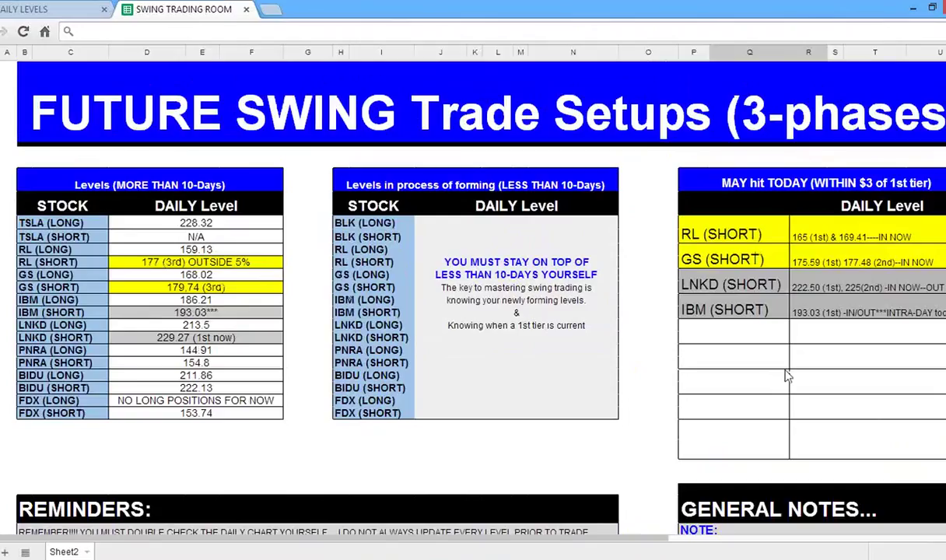